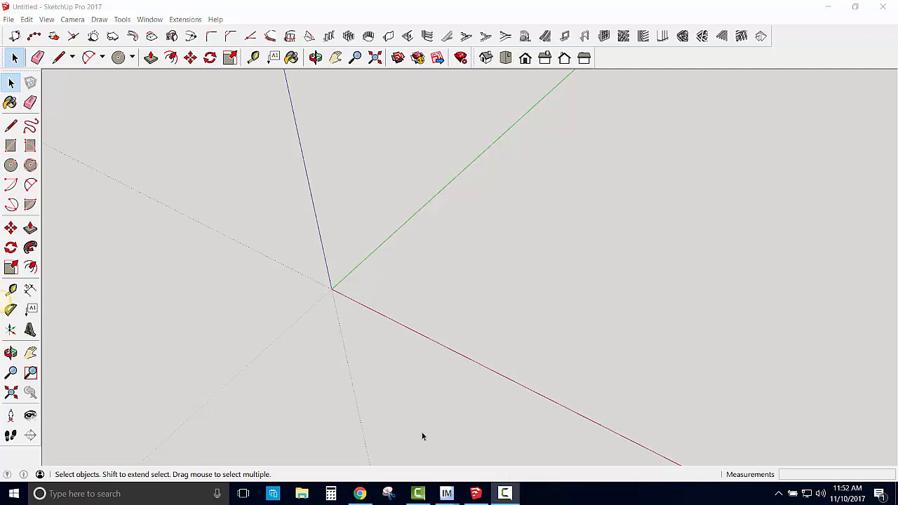
Examine the connected-cube model in the Image Mate live image, and return to the empty SketchUp model
mouse_move(447, 494)
click(508, 453)
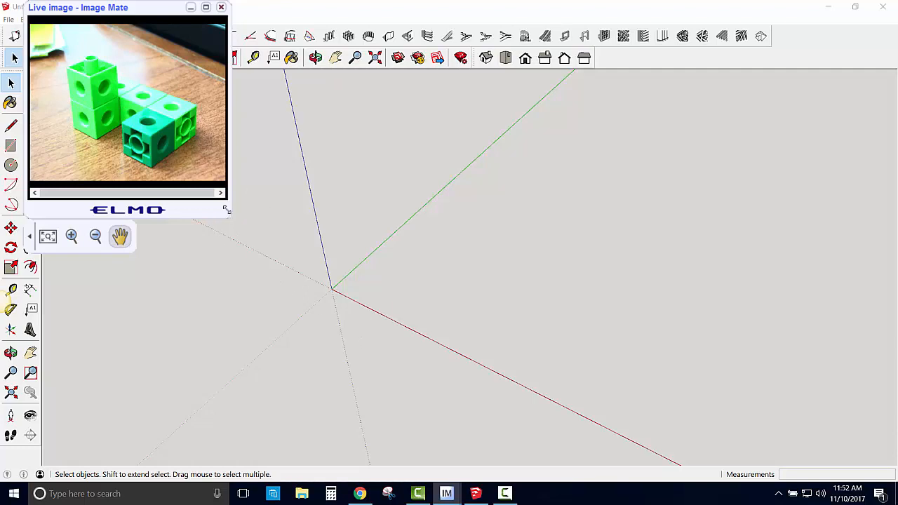
click(190, 7)
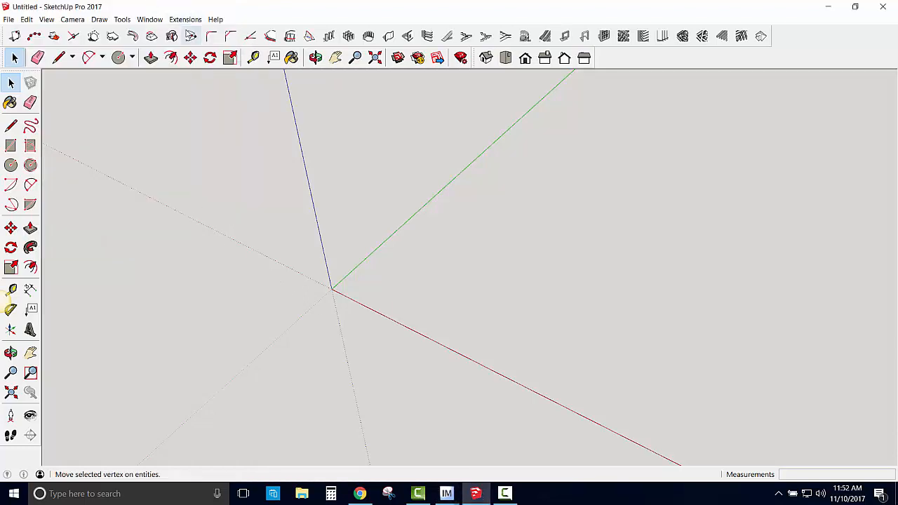
Switch the camera from perspective to parallel projection
click(63, 21)
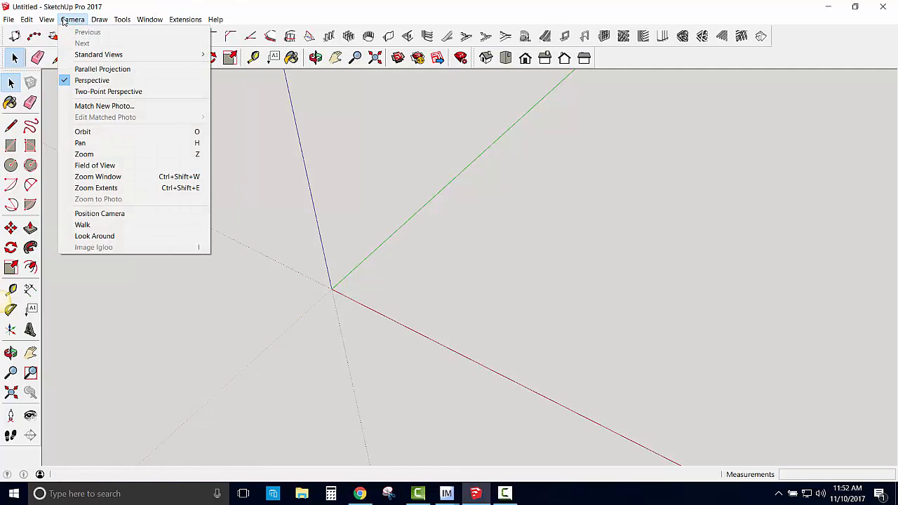
click(85, 69)
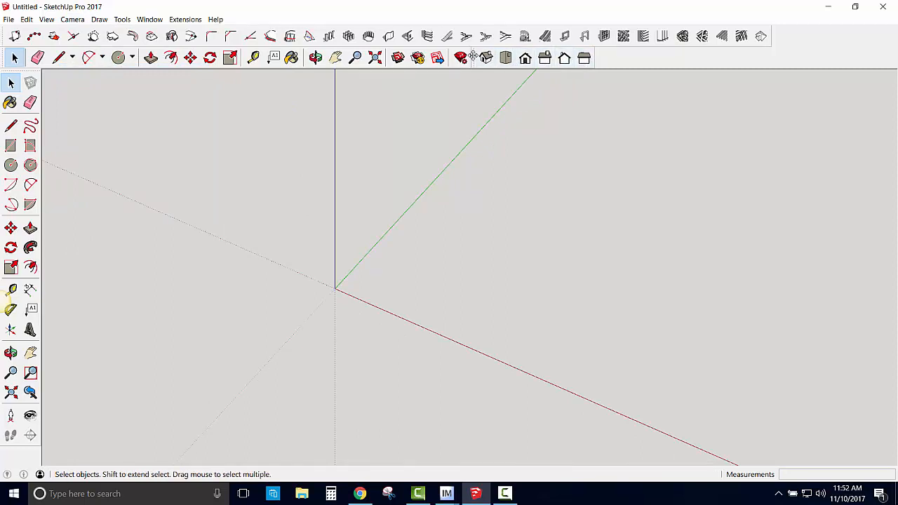
Hide the 1001bit-tools toolbar, keeping the Getting Started, Large Tool Set and Views toolbars enabled
click(118, 21)
mouse_move(81, 23)
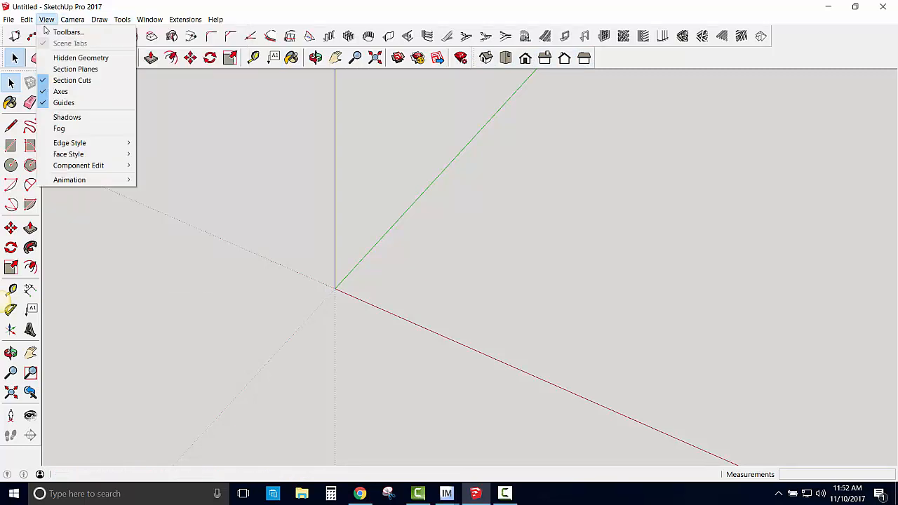
click(50, 33)
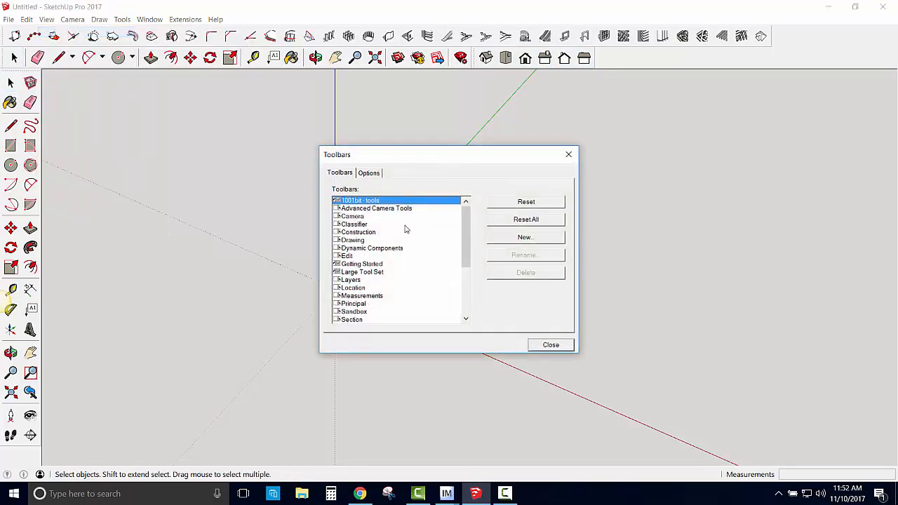
click(336, 202)
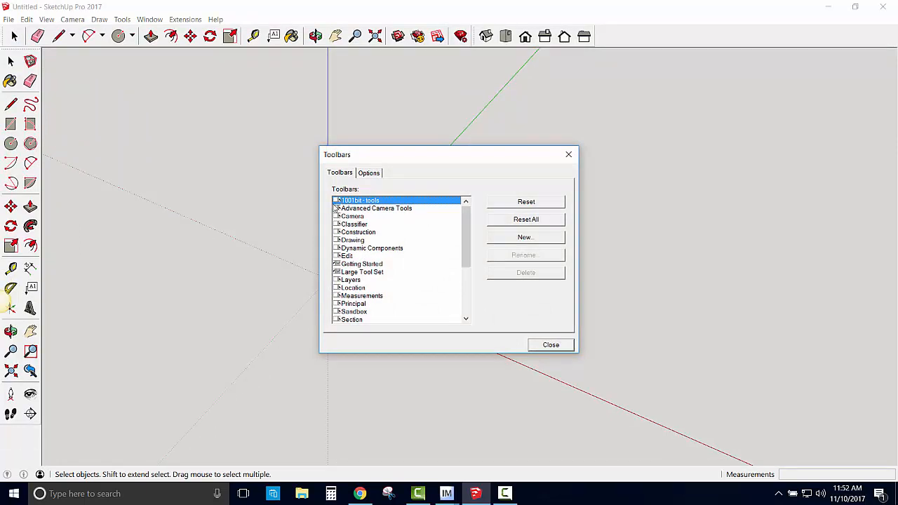
scroll(341, 259, down, 3)
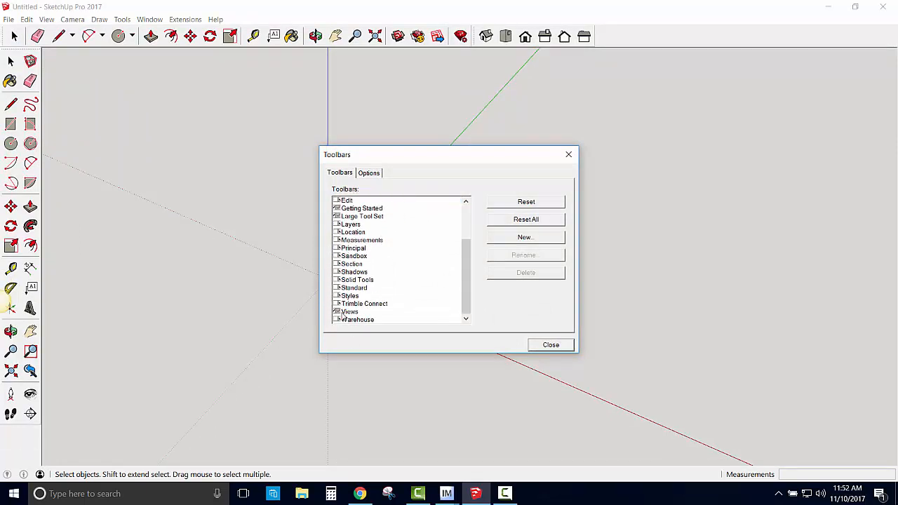
click(547, 345)
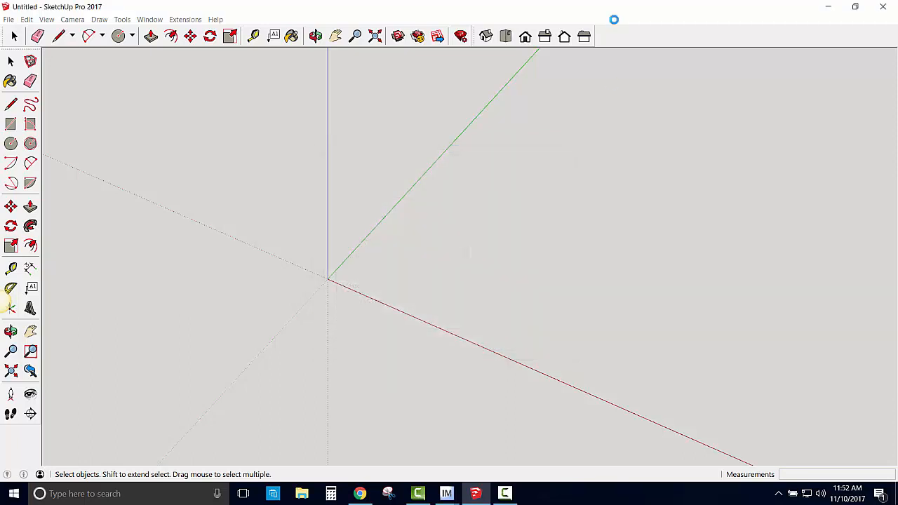
In the isometric view, draw a .75" by .75" rectangle on the ground plane starting at the origin
click(494, 39)
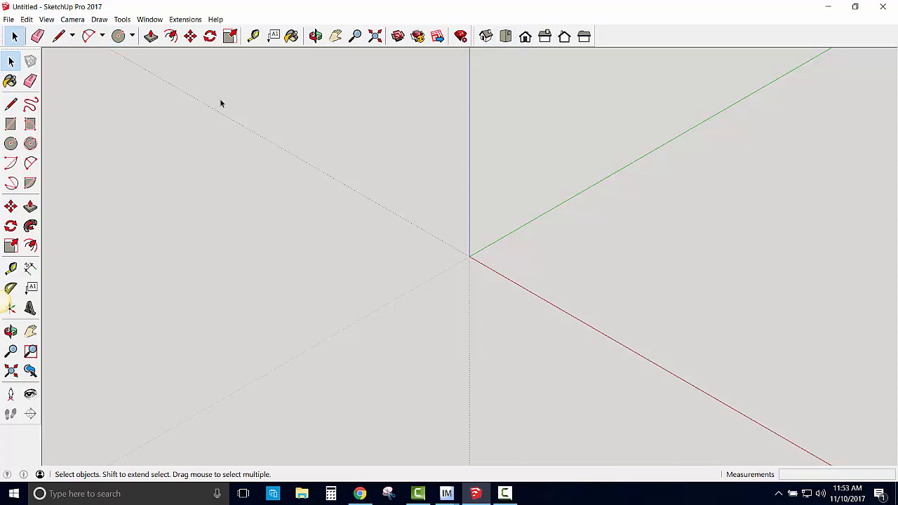
click(103, 39)
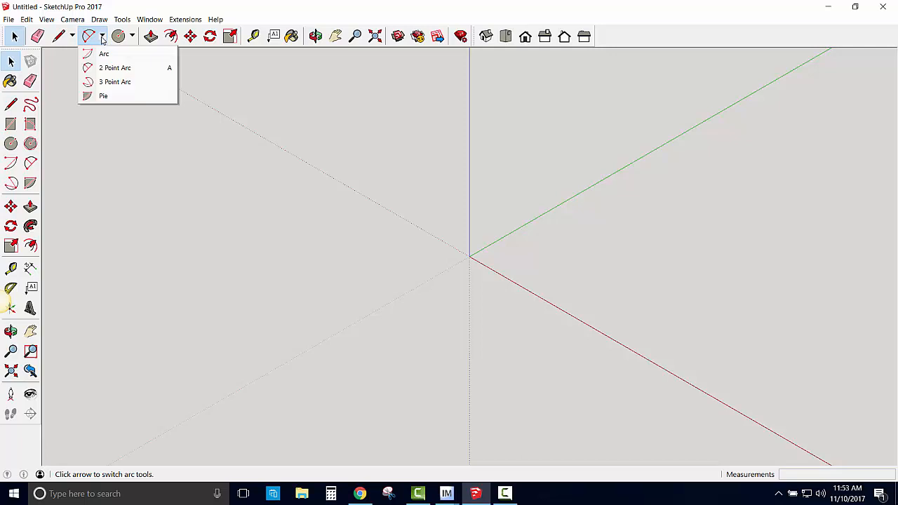
mouse_move(132, 39)
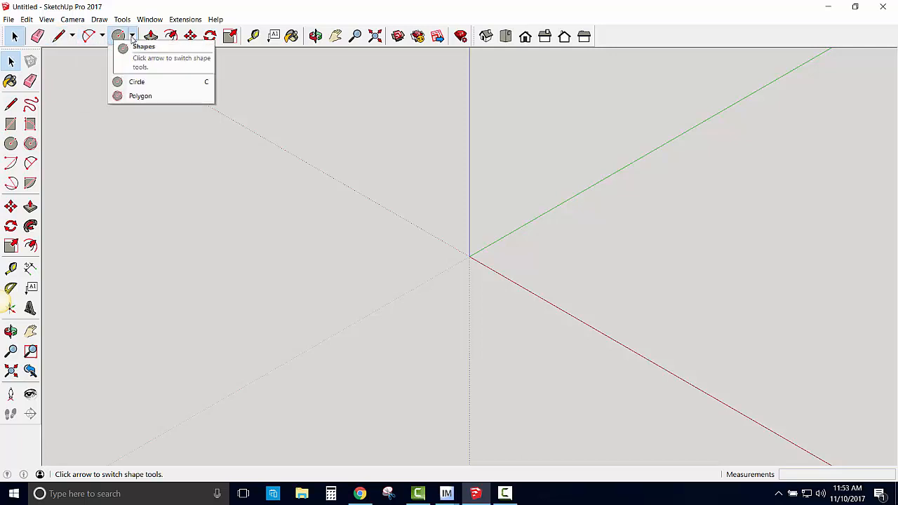
click(132, 38)
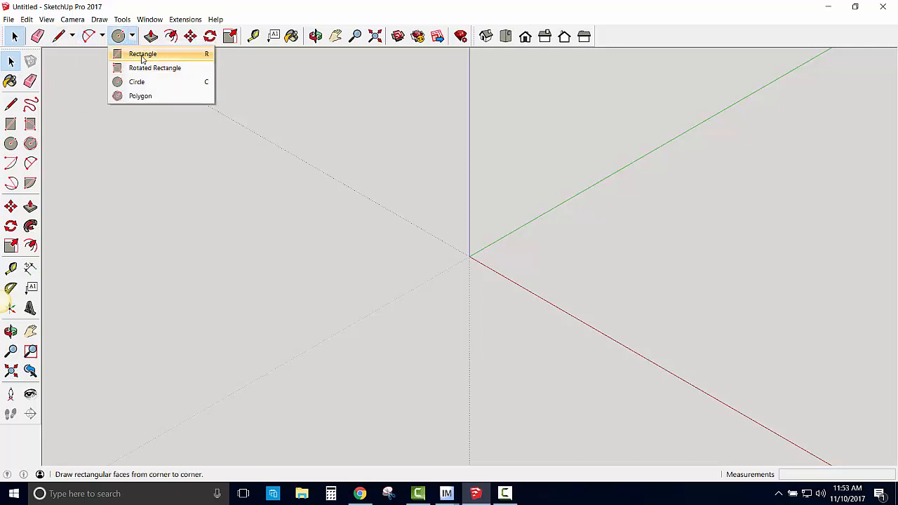
click(142, 55)
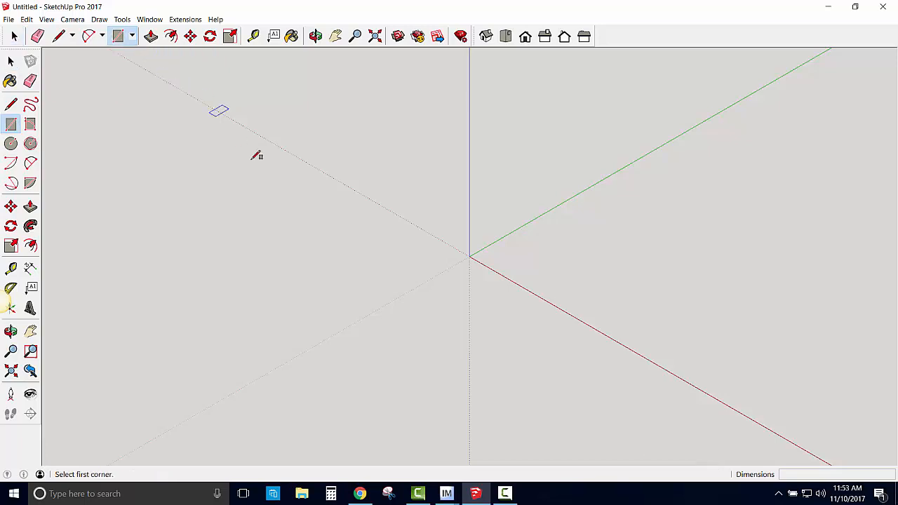
click(469, 256)
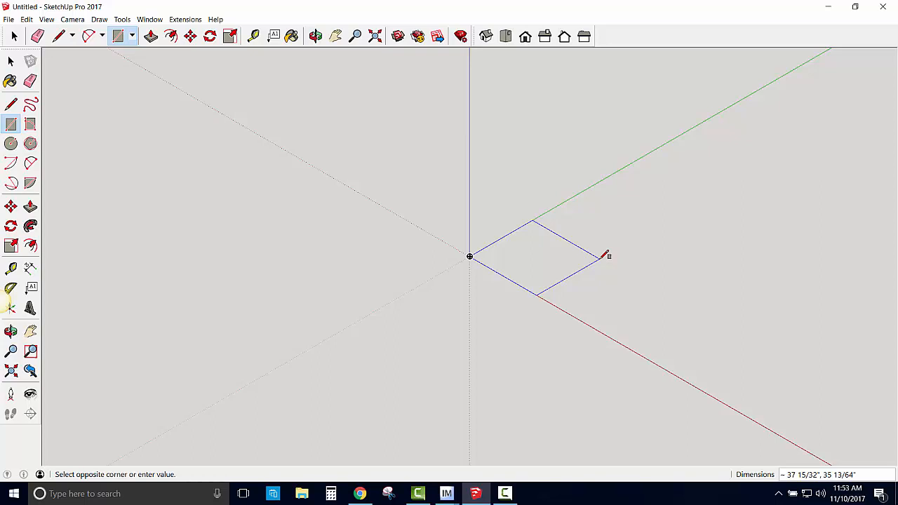
text(.)
text(75)
text(')
text(,.75')
key(Return)
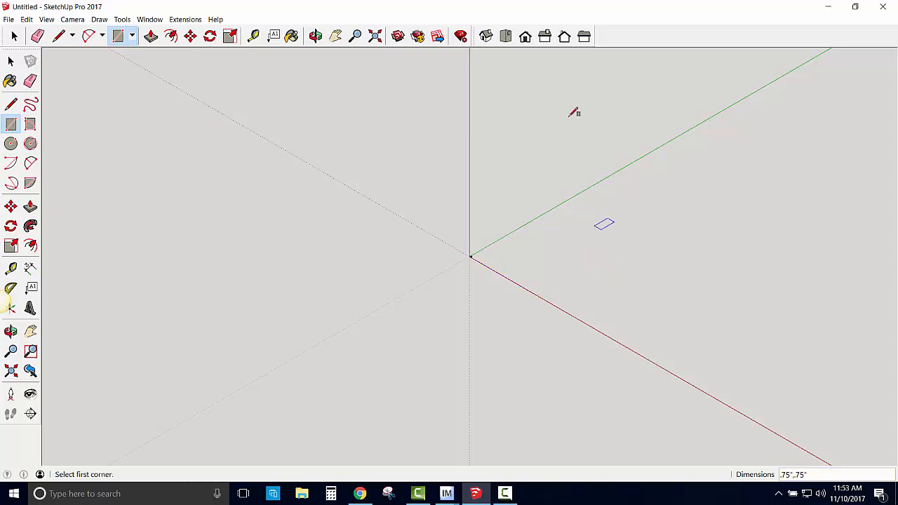
Push/Pull the square at the origin upward 1.5" to form a tower two cubes high
click(485, 37)
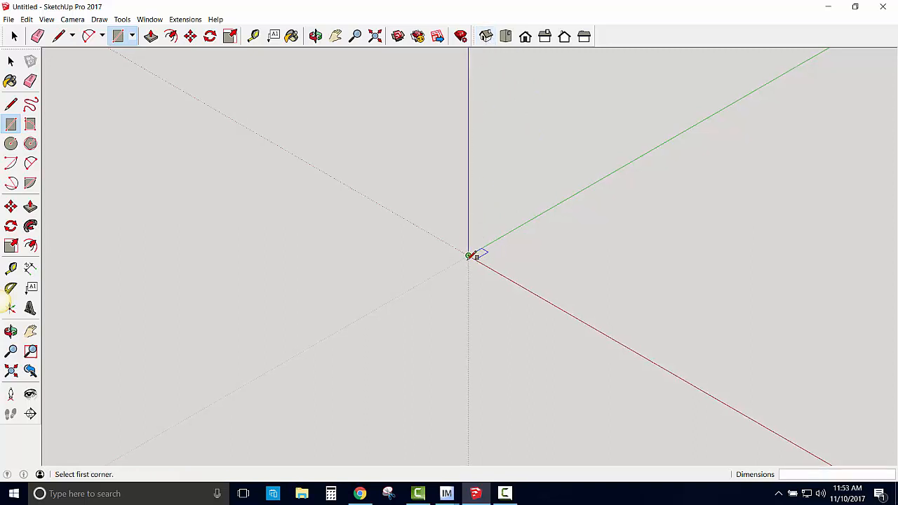
scroll(474, 250, up, 10)
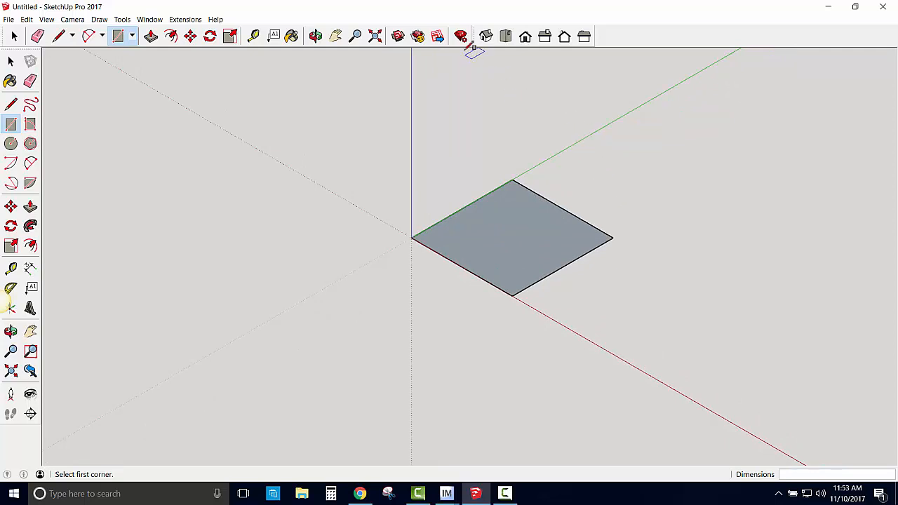
click(149, 39)
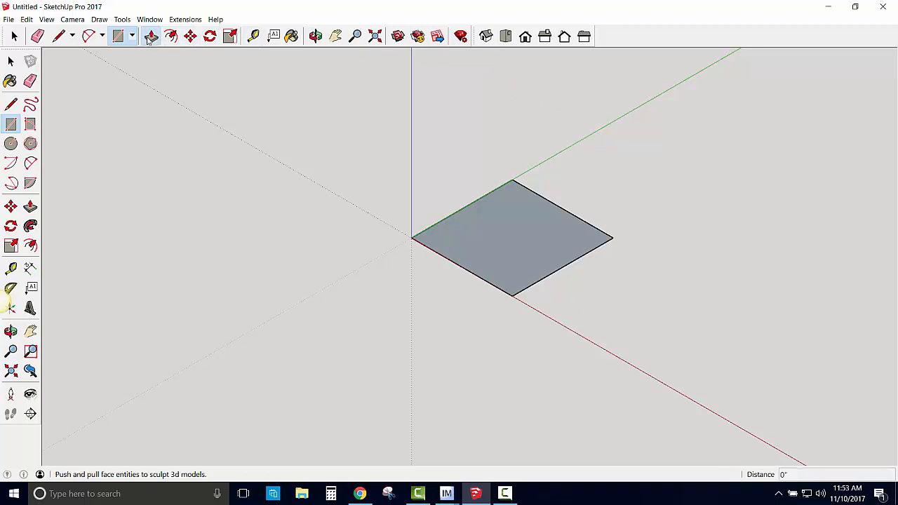
click(150, 38)
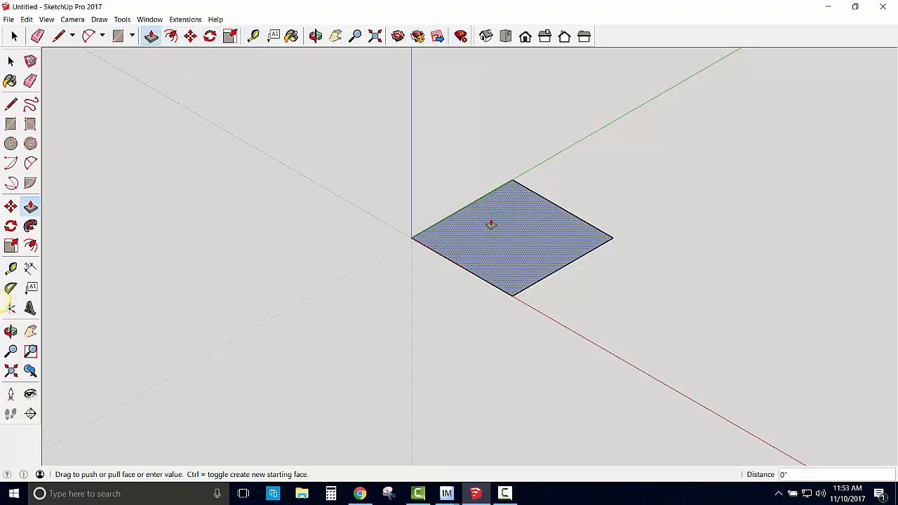
click(490, 224)
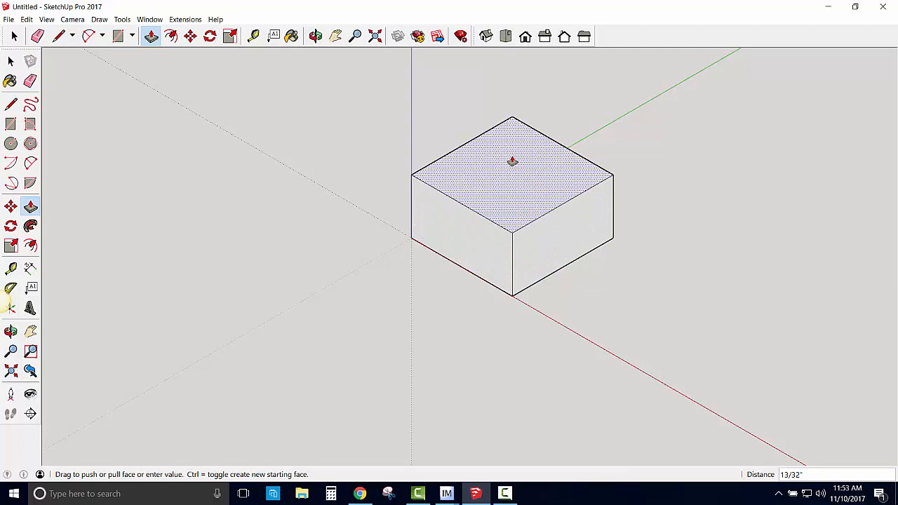
text(1.5)
key(Return)
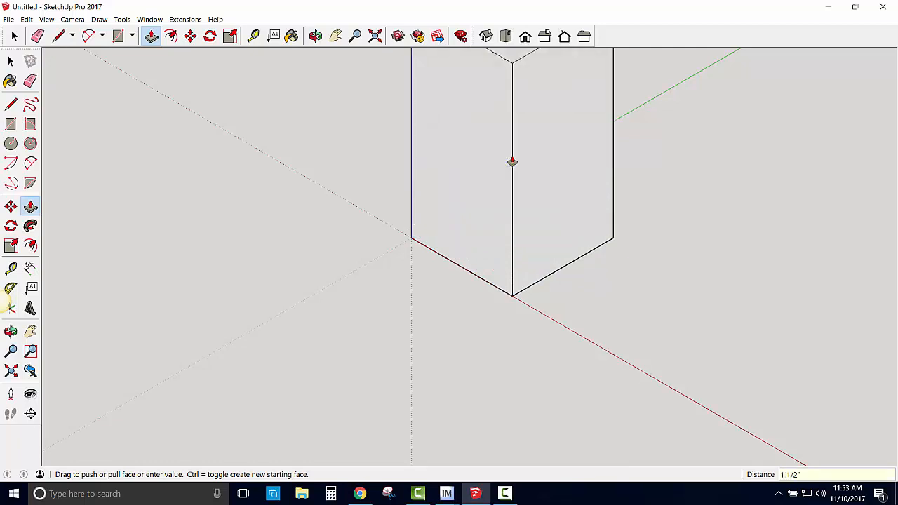
Examine the tower from several sides and compare it with the cube model in the Image Mate live image
scroll(625, 159, up, 1)
scroll(627, 159, down, 4)
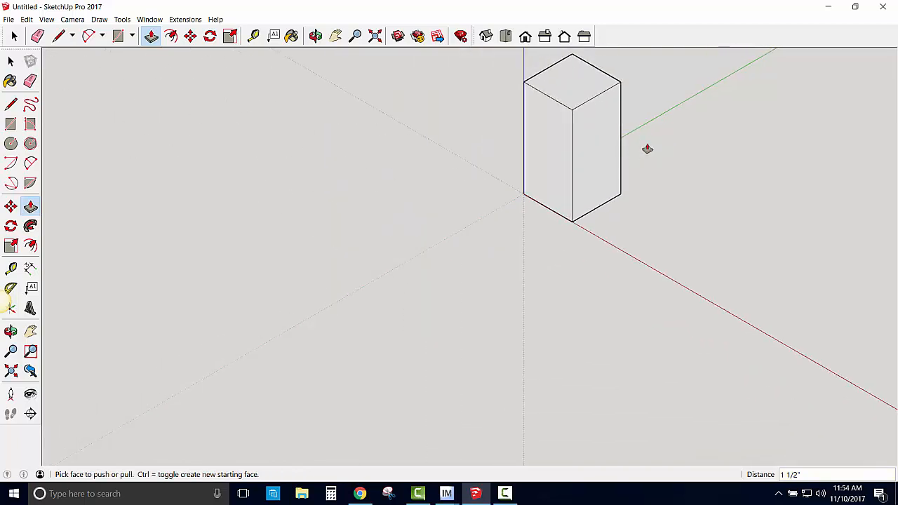
middle_drag(647, 148, 476, 191)
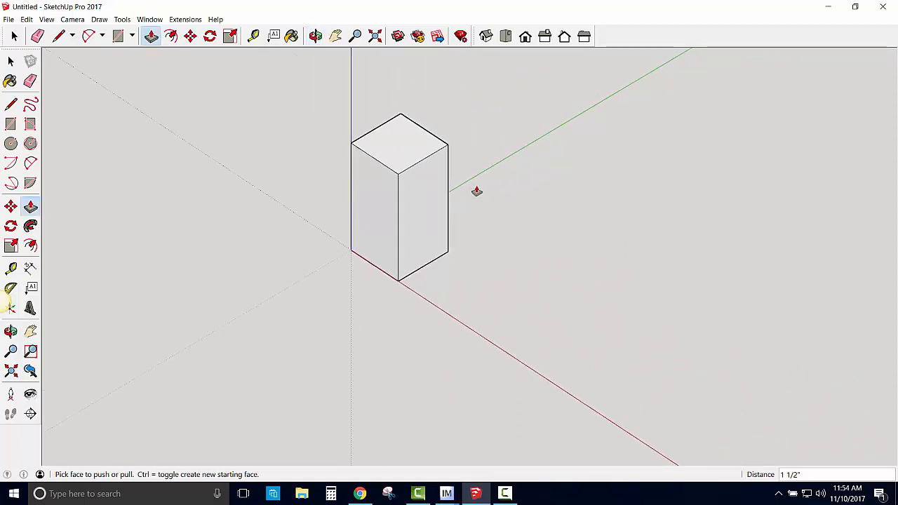
shift+middle_drag(522, 183, 597, 214)
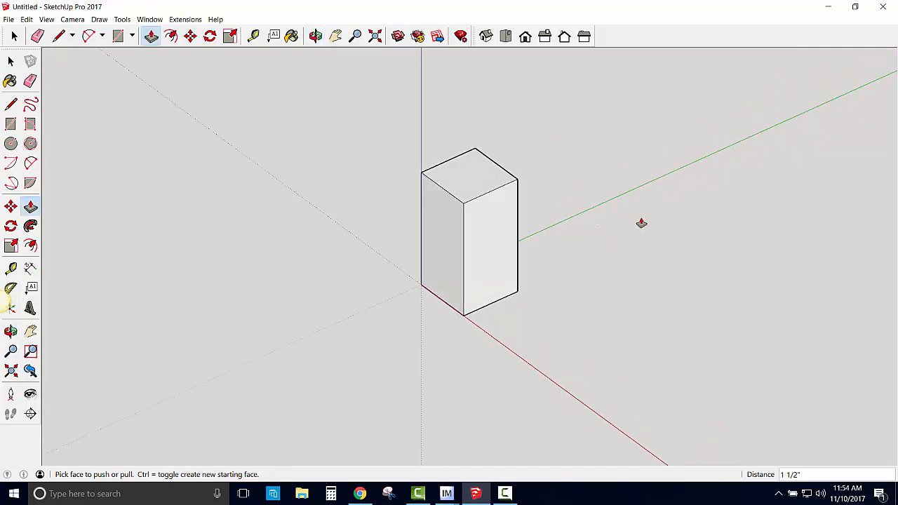
middle_drag(653, 218, 386, 214)
mouse_move(446, 493)
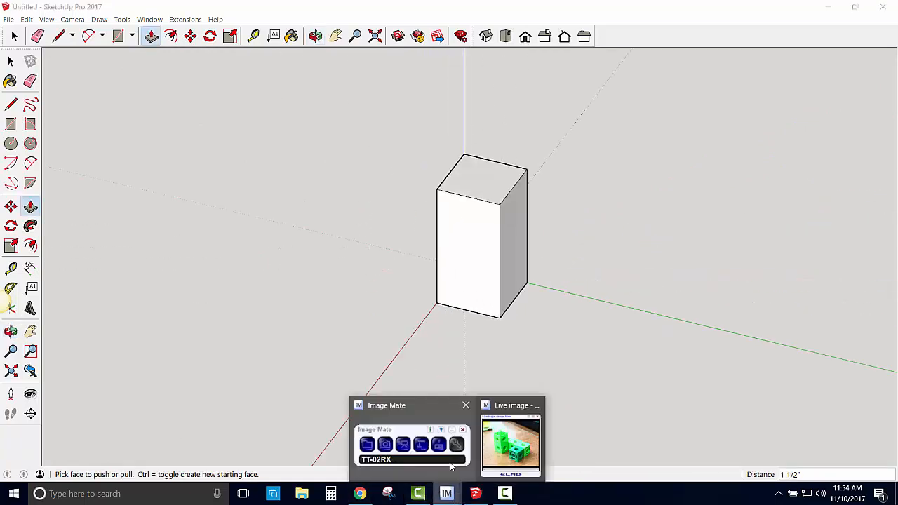
click(491, 443)
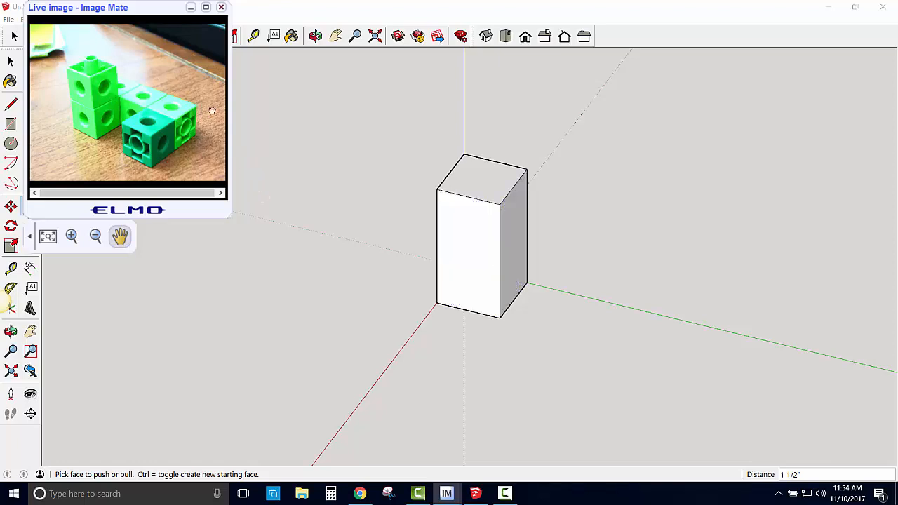
click(190, 7)
Draw a 3/4" by 3/4" rectangle on the lower half of the tower's side face toward the green axis
click(118, 36)
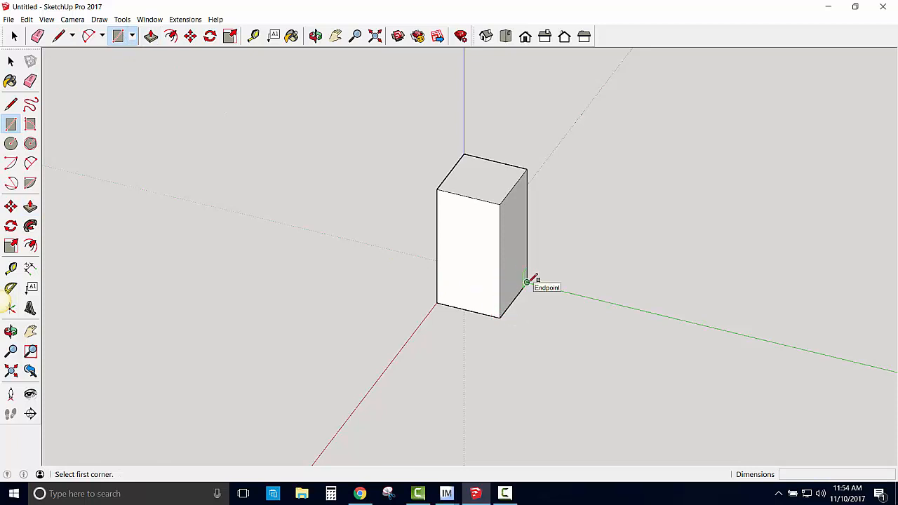
click(500, 317)
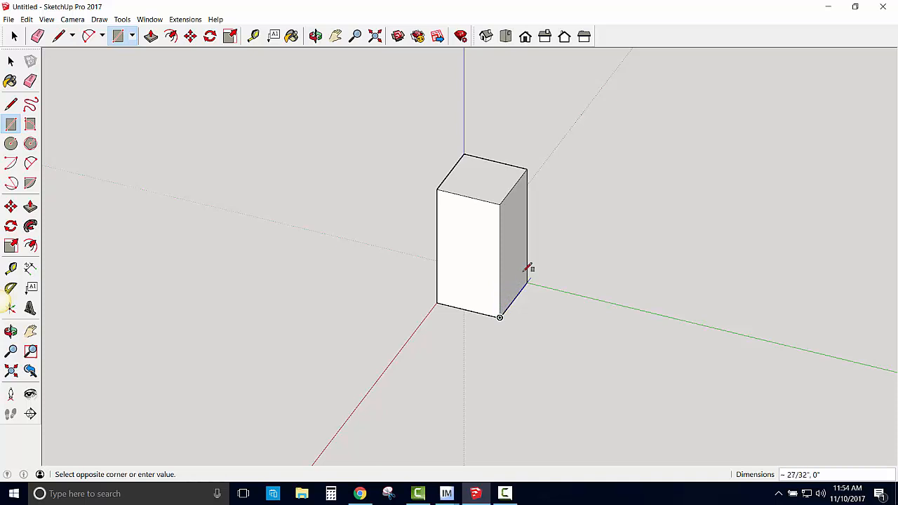
click(527, 225)
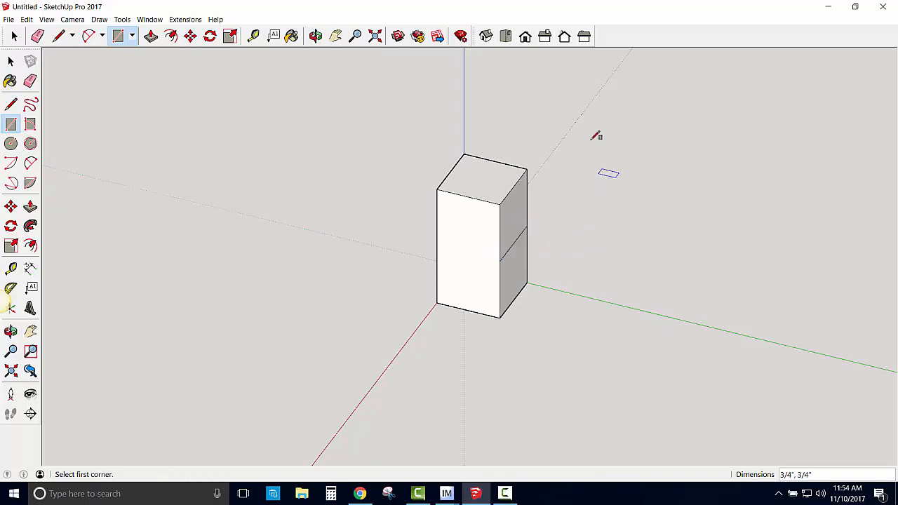
Push/Pull the lower square on the tower's side face outward .75" along the green axis
click(150, 36)
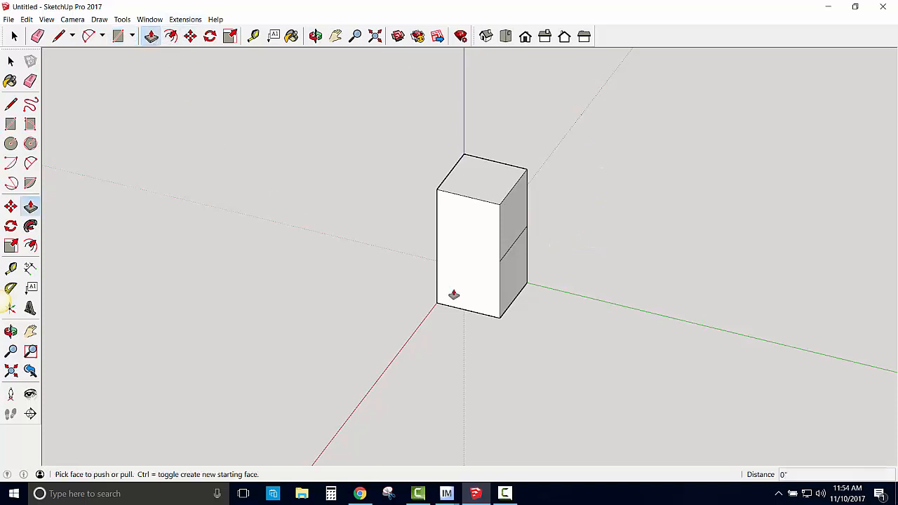
drag(513, 275, 539, 283)
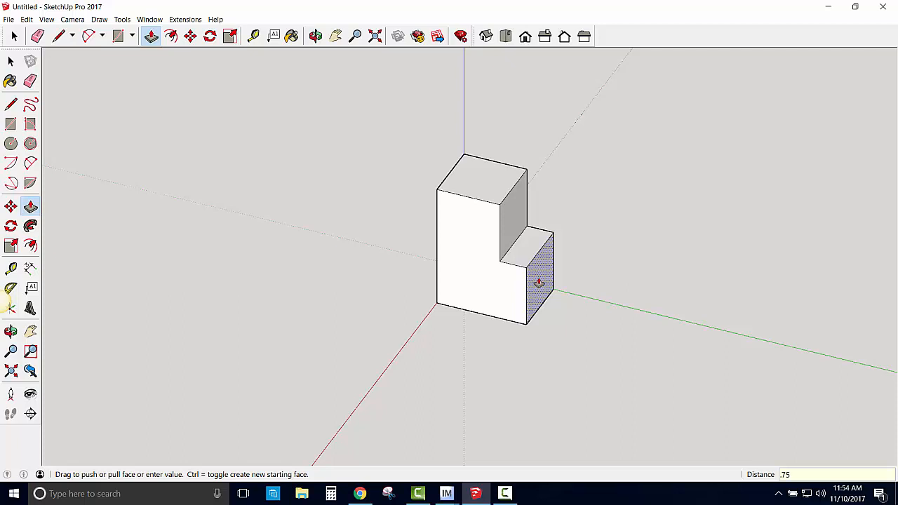
key(Return)
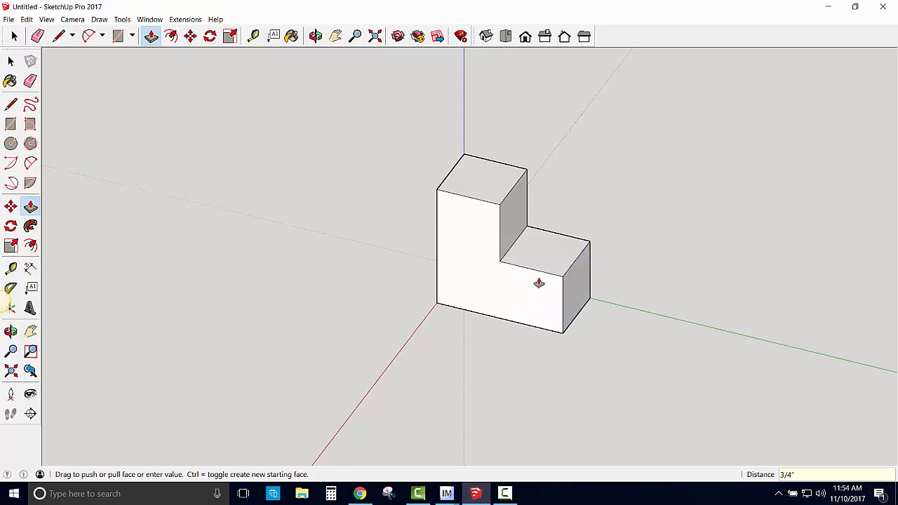
Draw a vertical line from the L-shape's inner corner to its bottom edge, separating the lower cube's face from the tower's
click(132, 37)
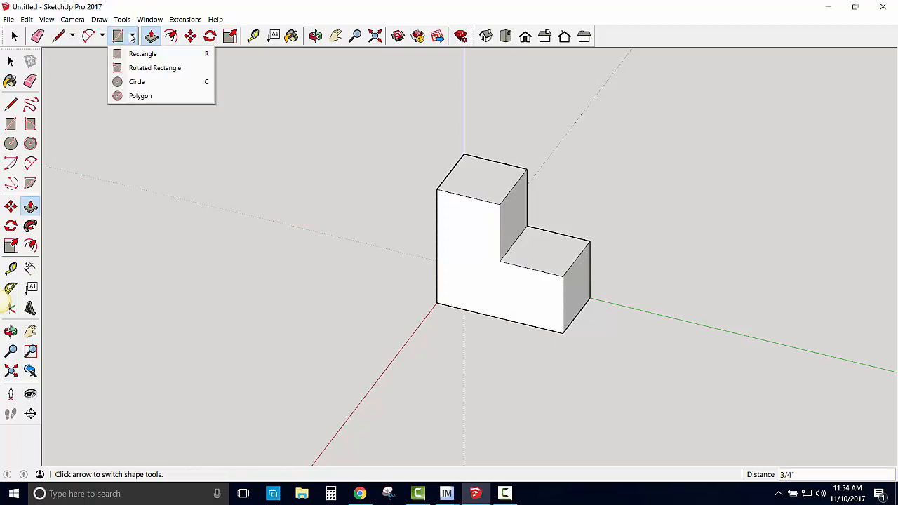
click(59, 37)
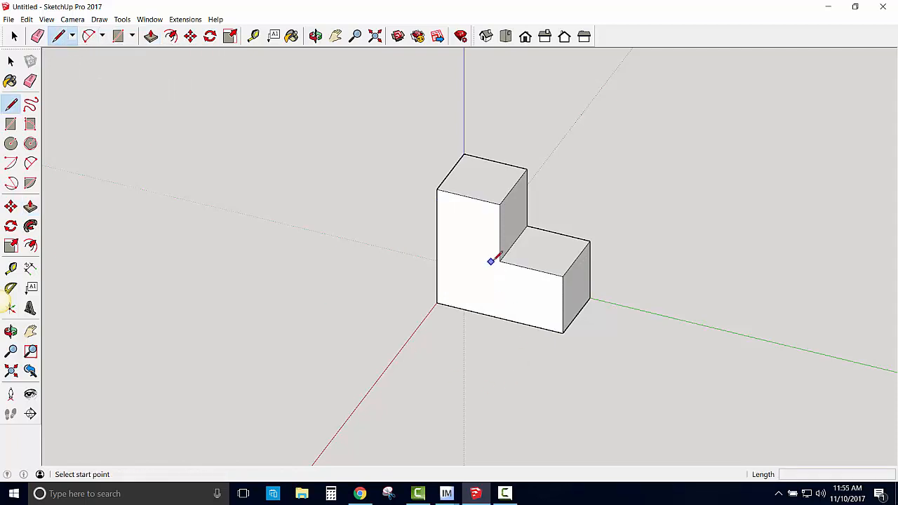
click(501, 262)
click(501, 317)
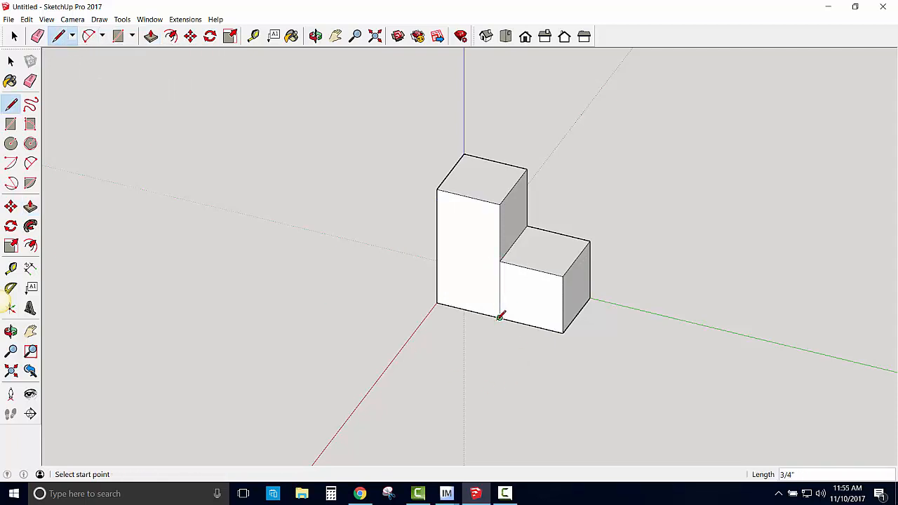
Push/Pull the lower cube's separated front face outward .75" along the red axis
click(151, 35)
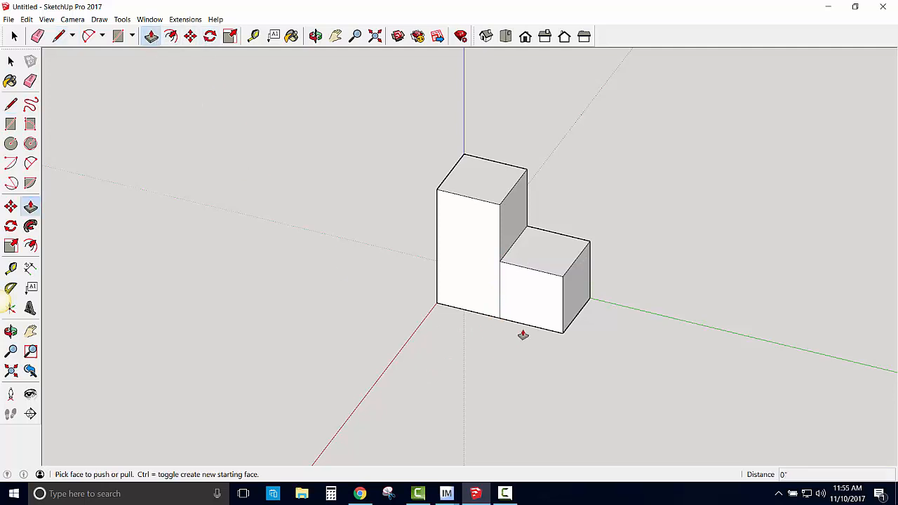
click(535, 297)
text(.75)
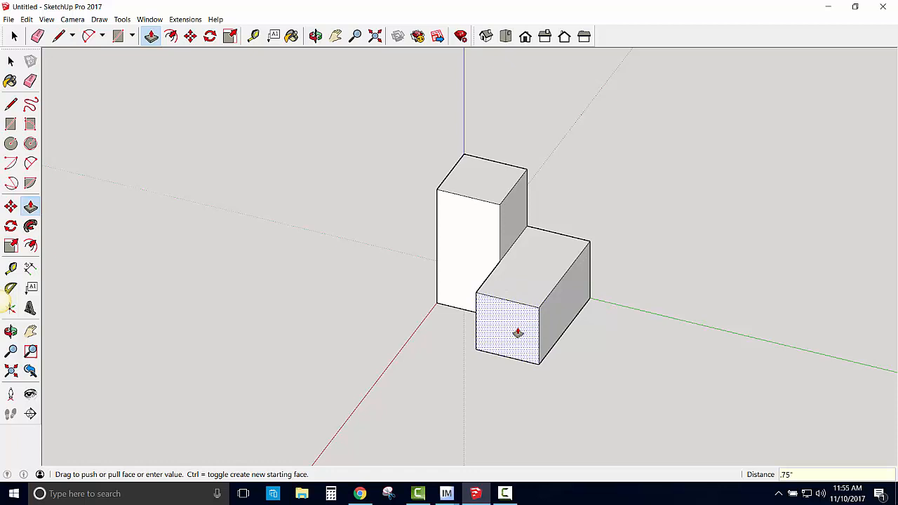
key(Return)
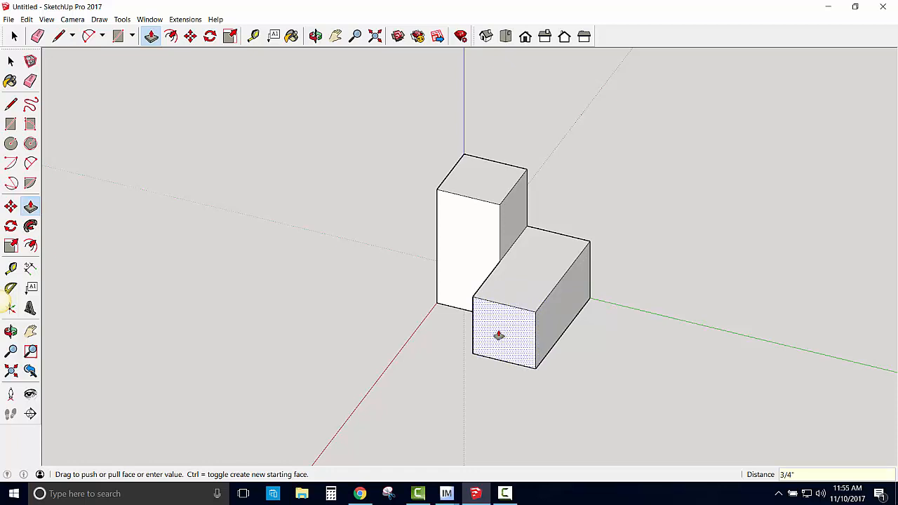
Check the cube model in the Image Mate live image, and Push/Pull the arm's end face outward another .75" along the red axis
click(446, 493)
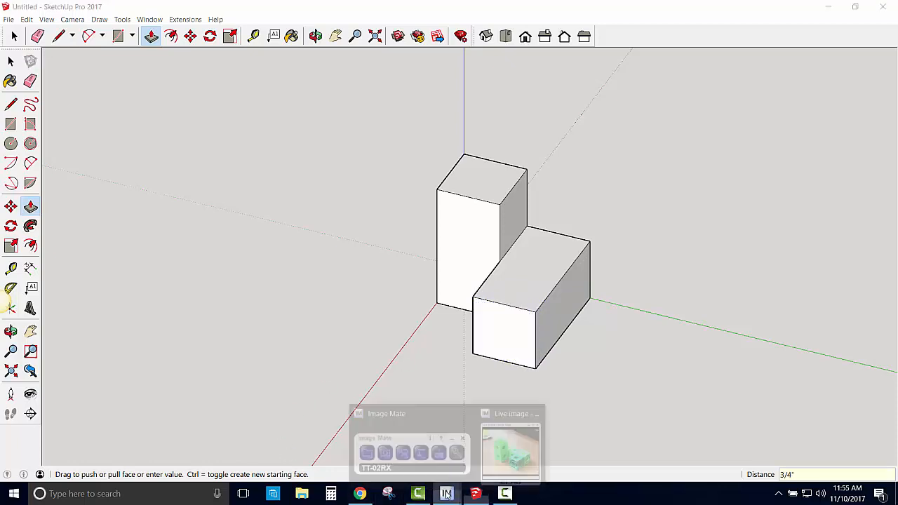
click(508, 457)
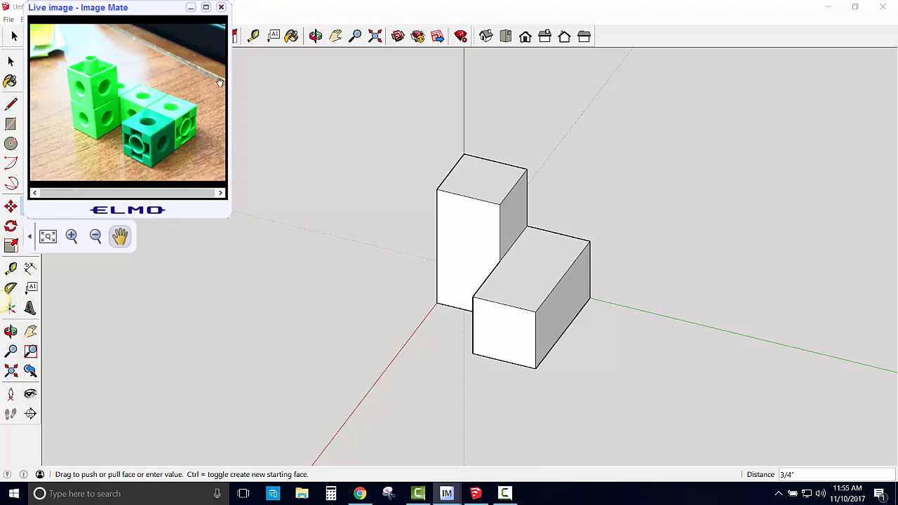
click(191, 7)
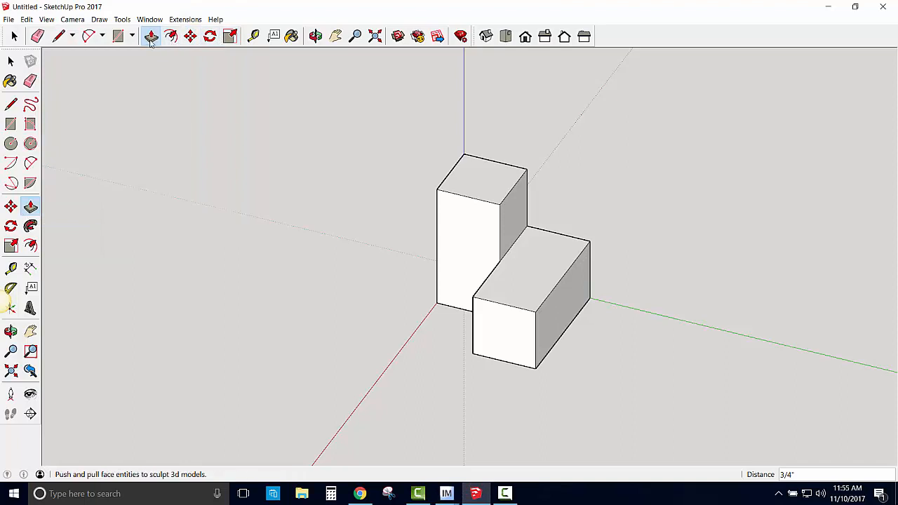
drag(497, 342, 484, 363)
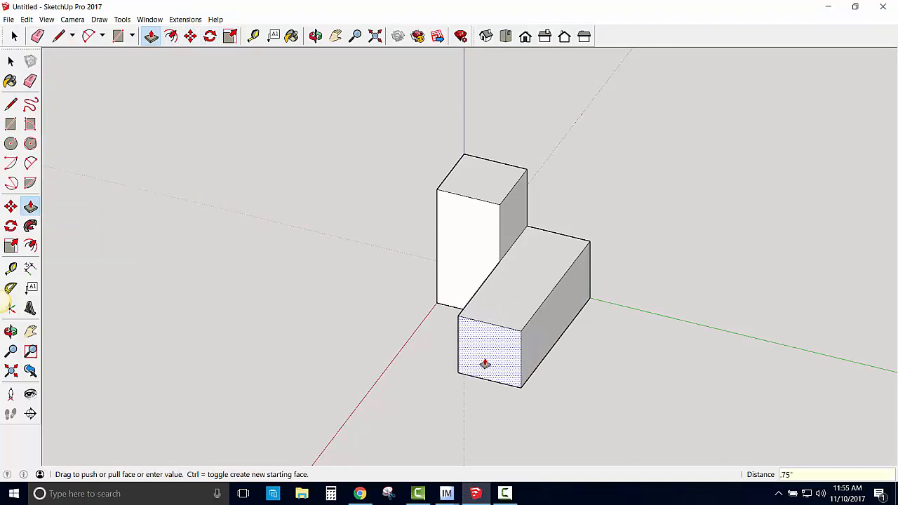
text(.75)
key(Return)
Draw a 3/4" by 3/4" rectangle on the outer end of the arm's long side face, on the side facing the red axis
middle_drag(563, 327, 890, 275)
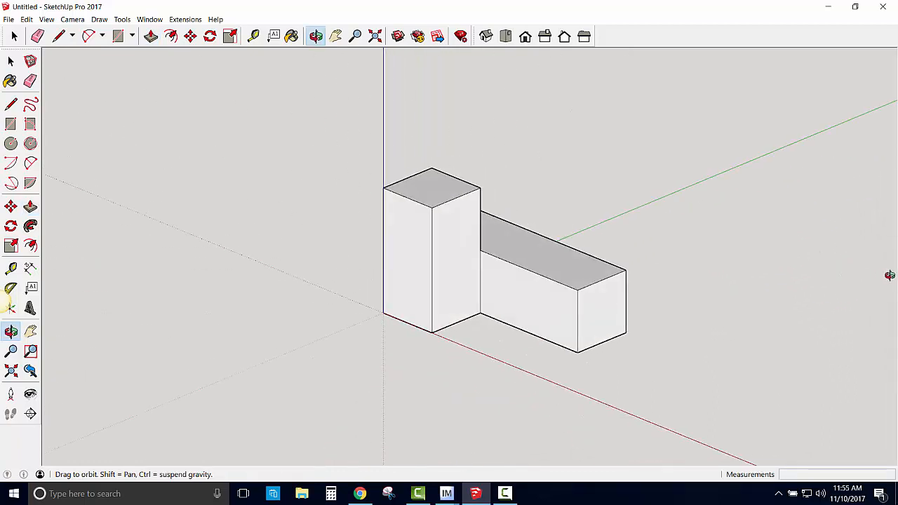
click(119, 36)
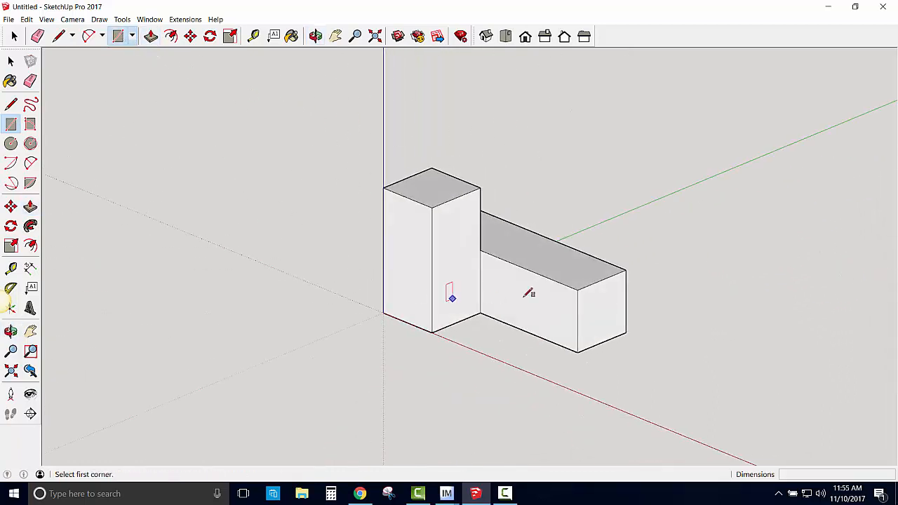
click(574, 290)
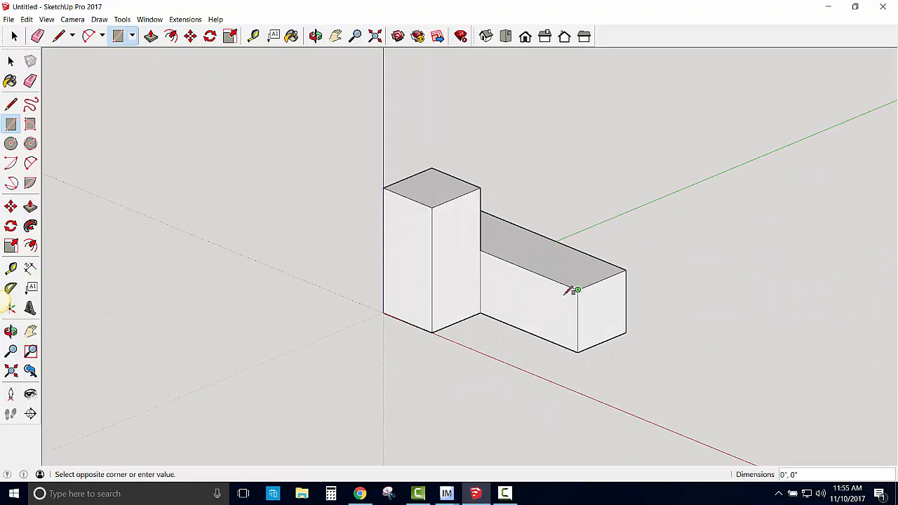
click(530, 332)
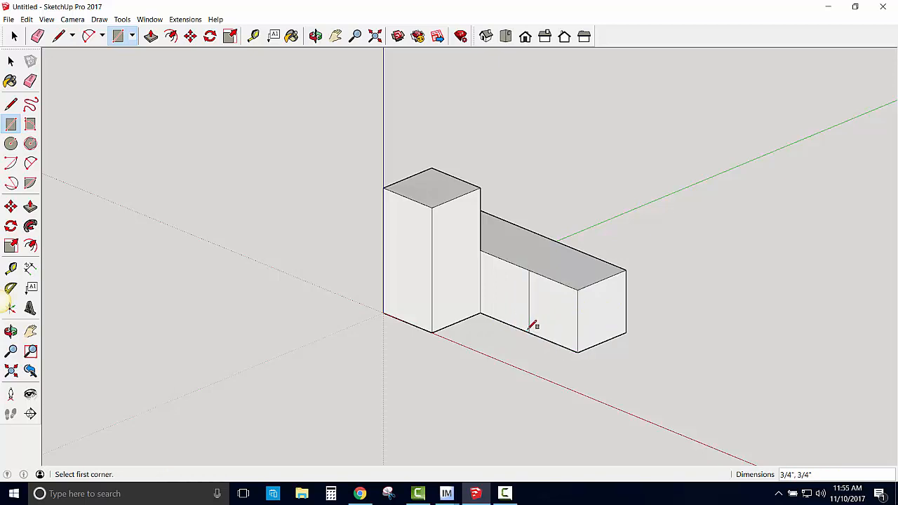
Push/Pull the square at the arm's outer end outward .75" toward the red axis
click(151, 36)
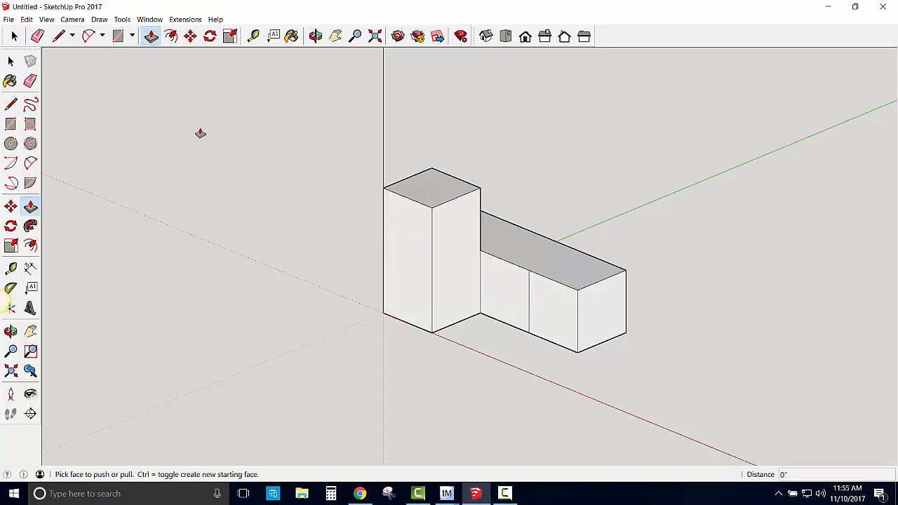
click(541, 312)
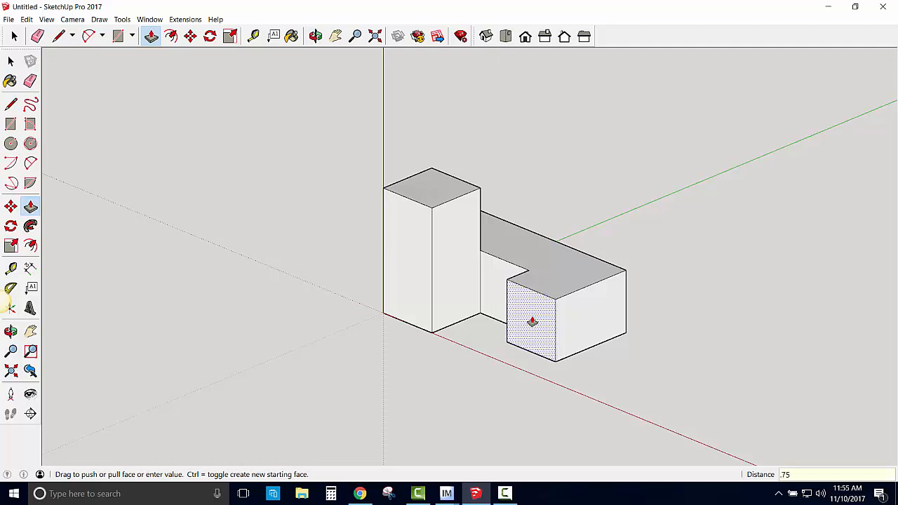
key(Return)
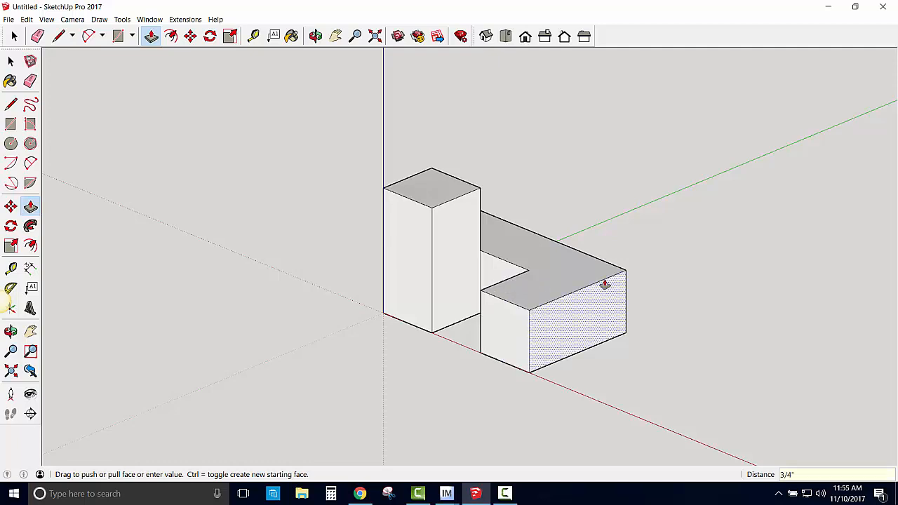
click(16, 38)
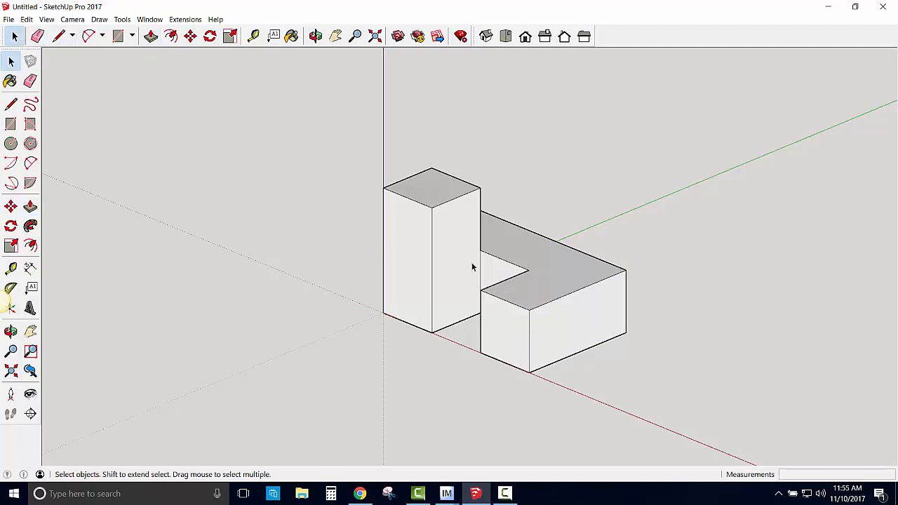
middle_drag(647, 245, 635, 261)
key(space)
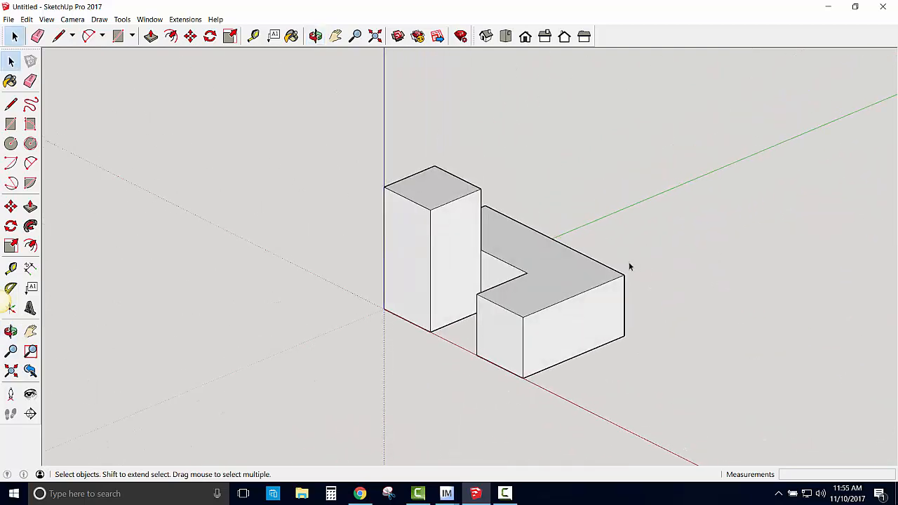